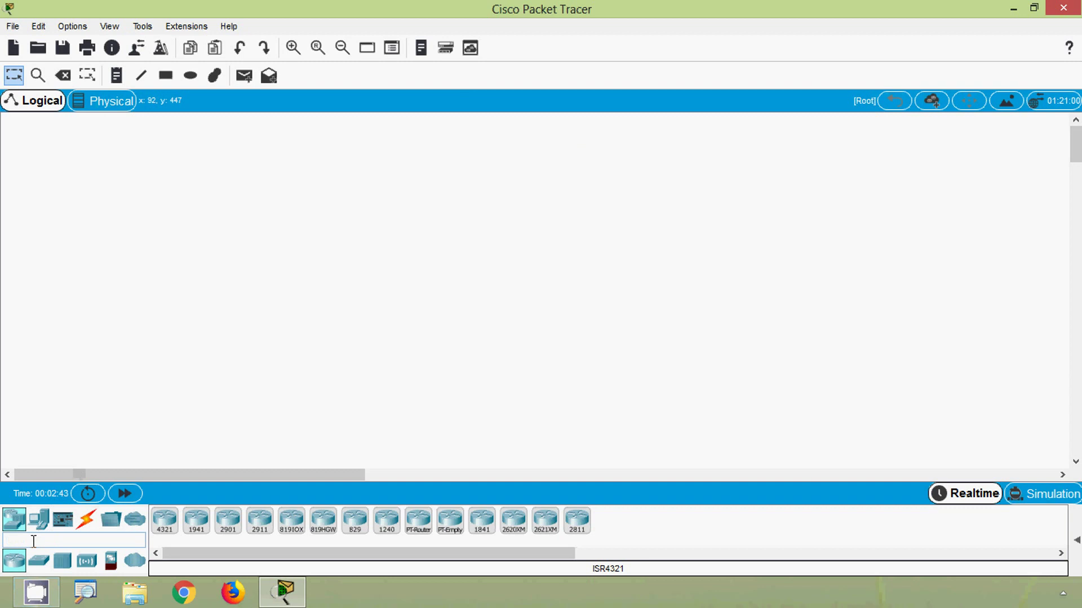
Place a generic PC, PC0, from End Devices onto the workspace and nudge it right
click(40, 522)
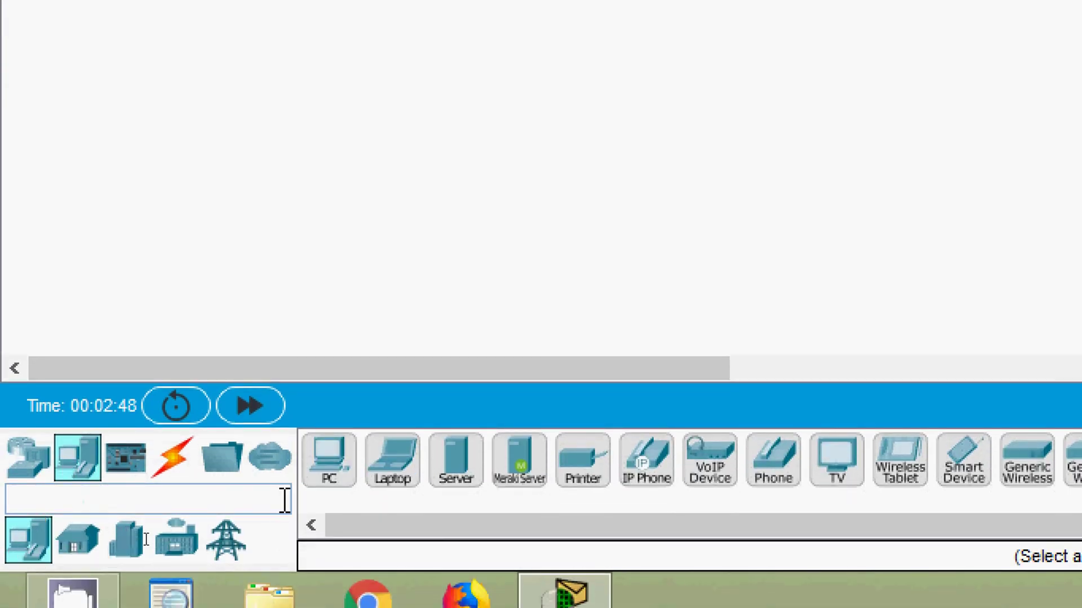
click(334, 483)
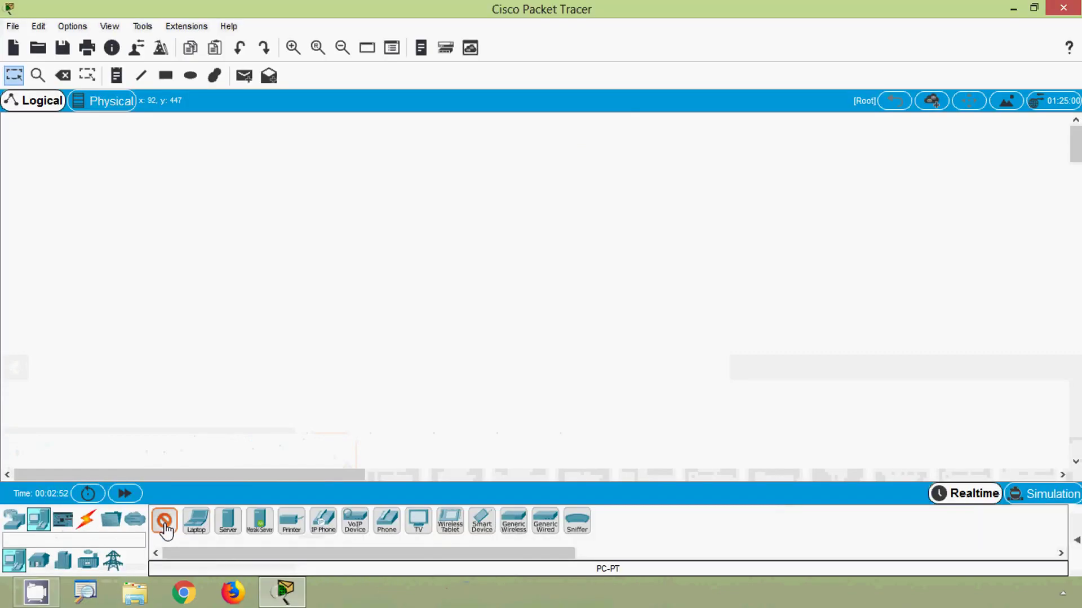
click(329, 272)
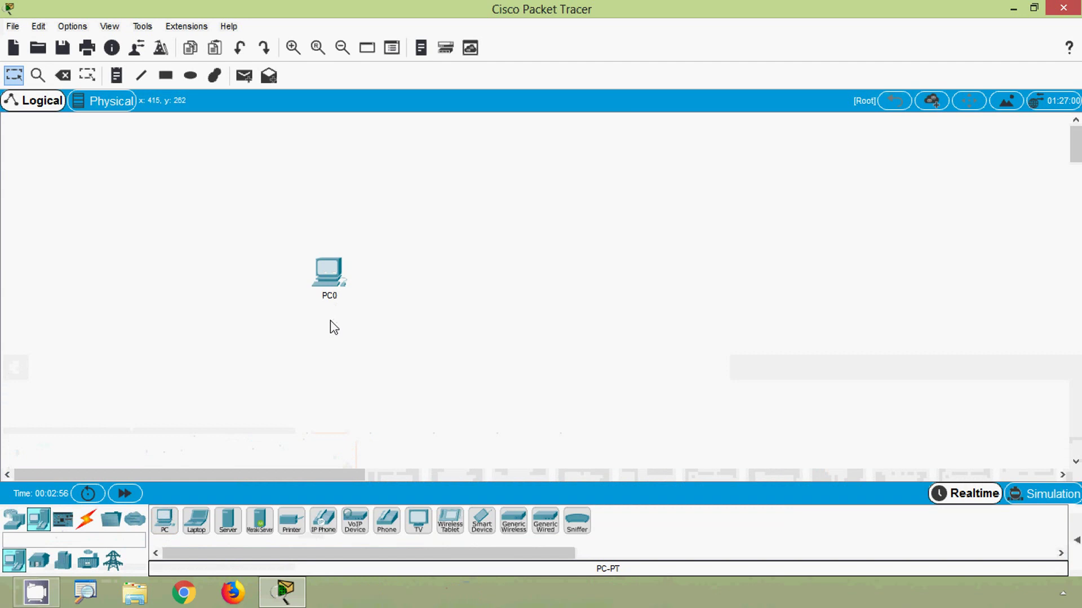
drag(331, 286, 377, 281)
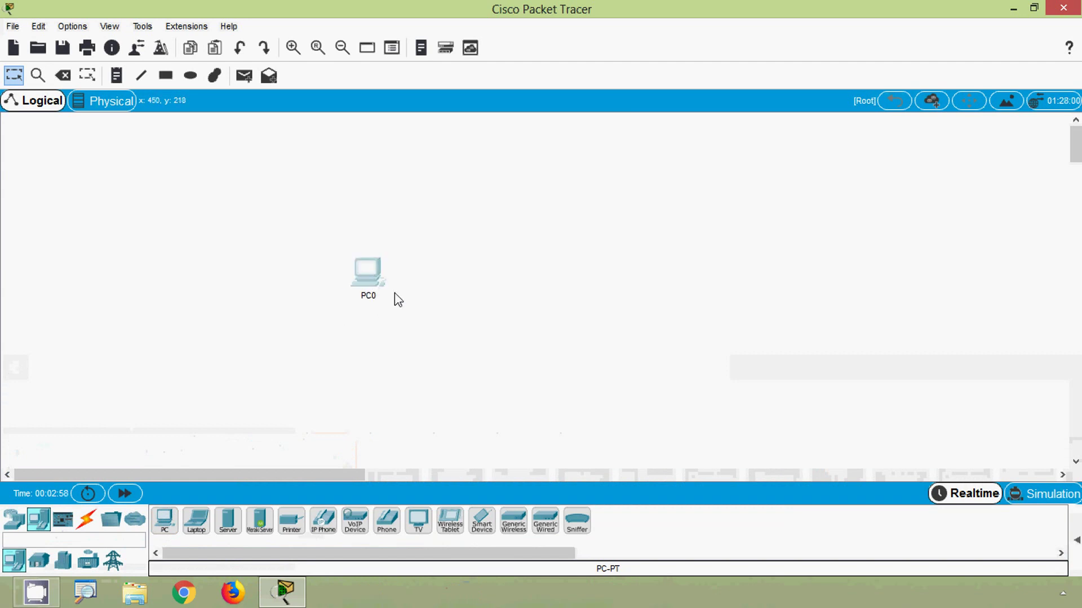
click(362, 337)
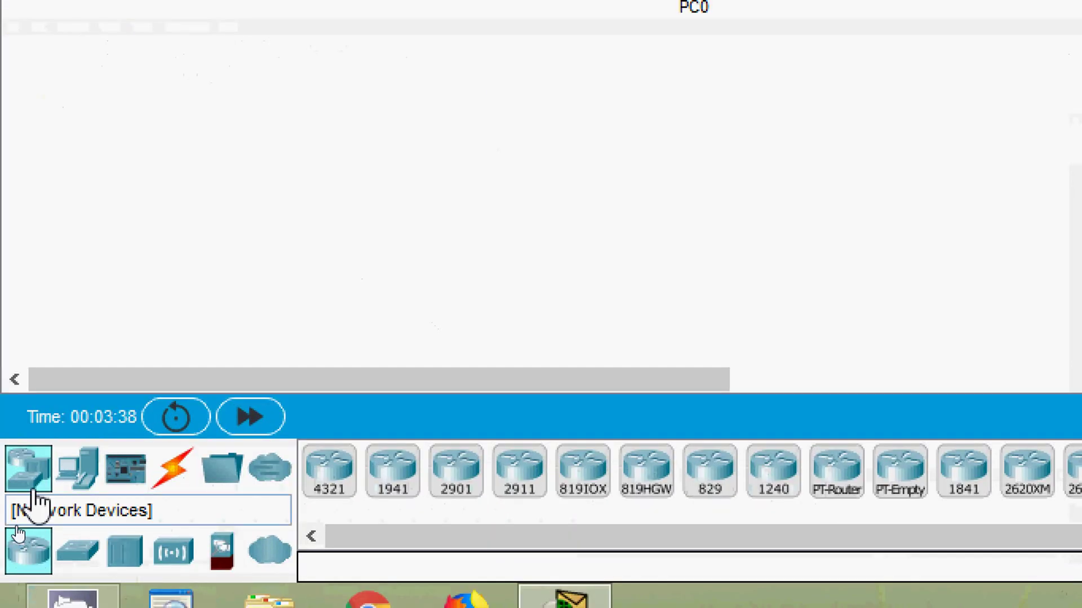
Place a 2960 switch from Network Devices > Switches to the right of PC0
click(32, 475)
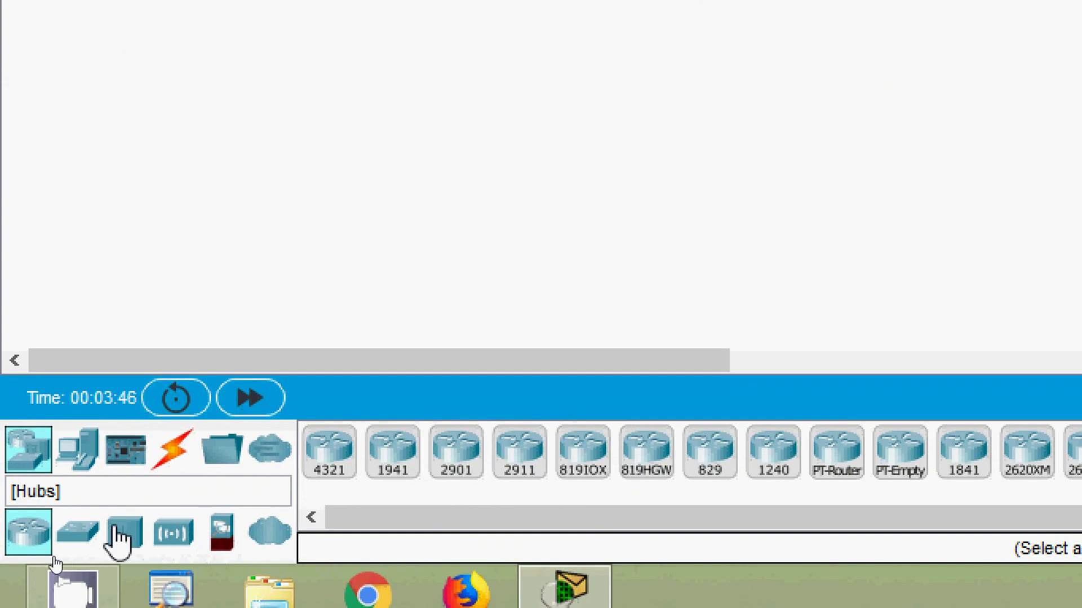
click(85, 535)
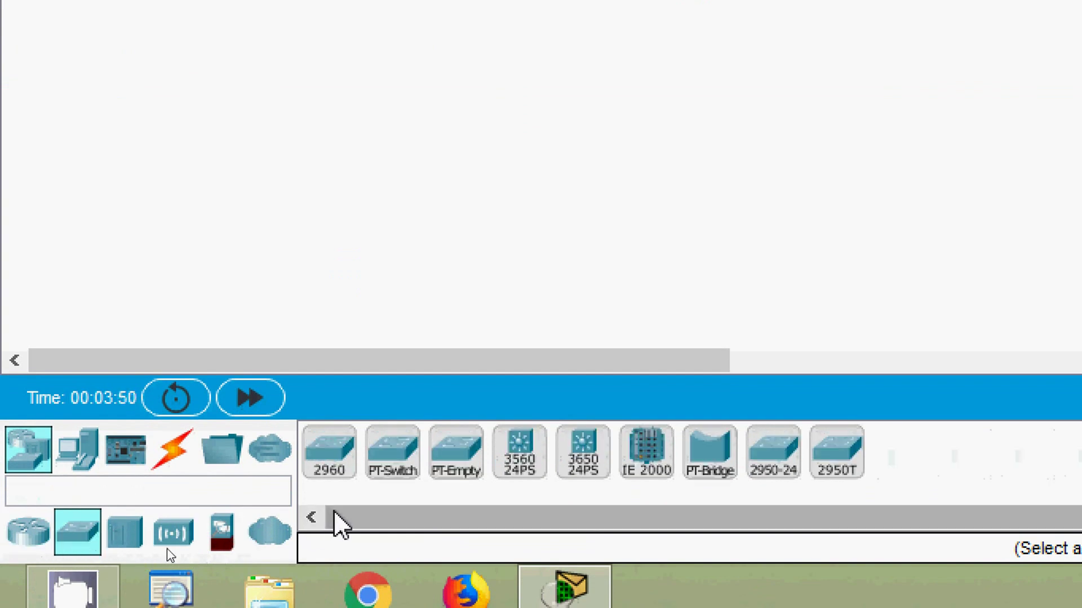
click(335, 474)
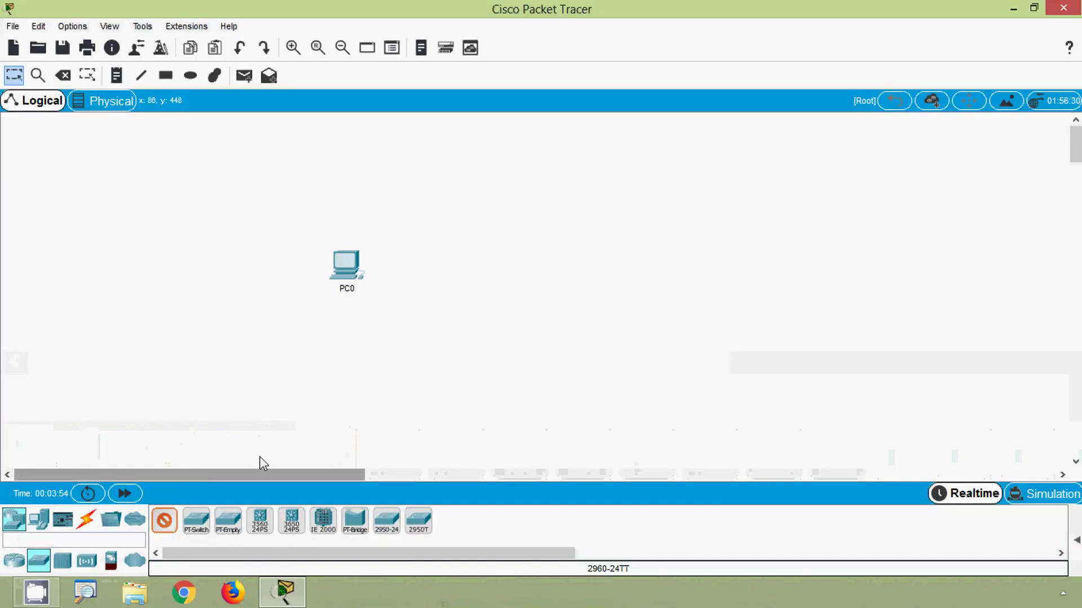
click(505, 270)
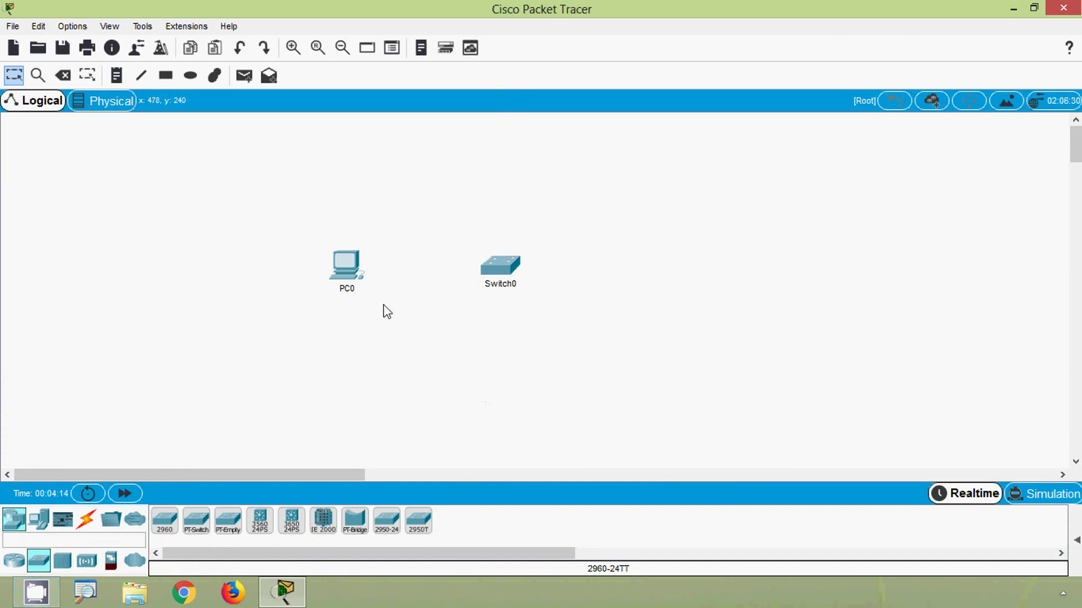
click(355, 290)
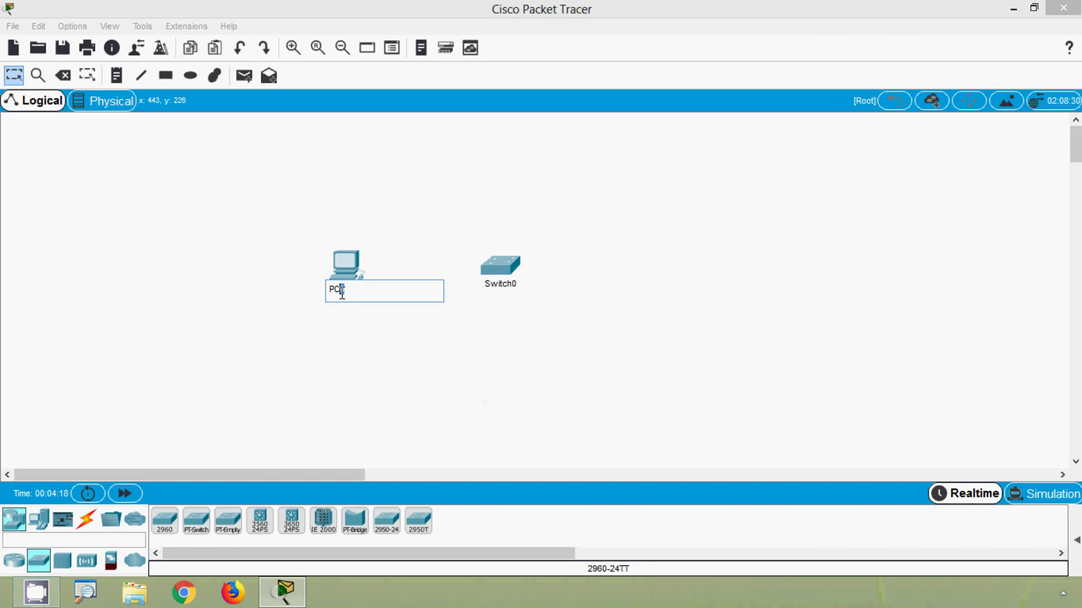
Rename PC0 to PC-A and Switch0 to S1
text(PC-A)
key(Return)
click(503, 288)
drag(513, 285, 488, 284)
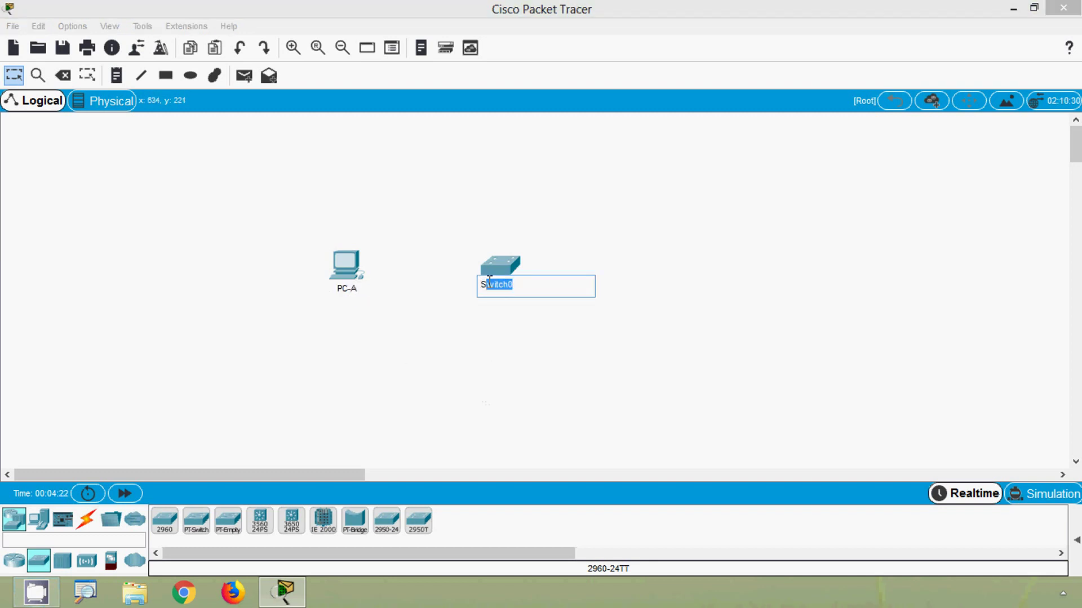
text(1)
key(Return)
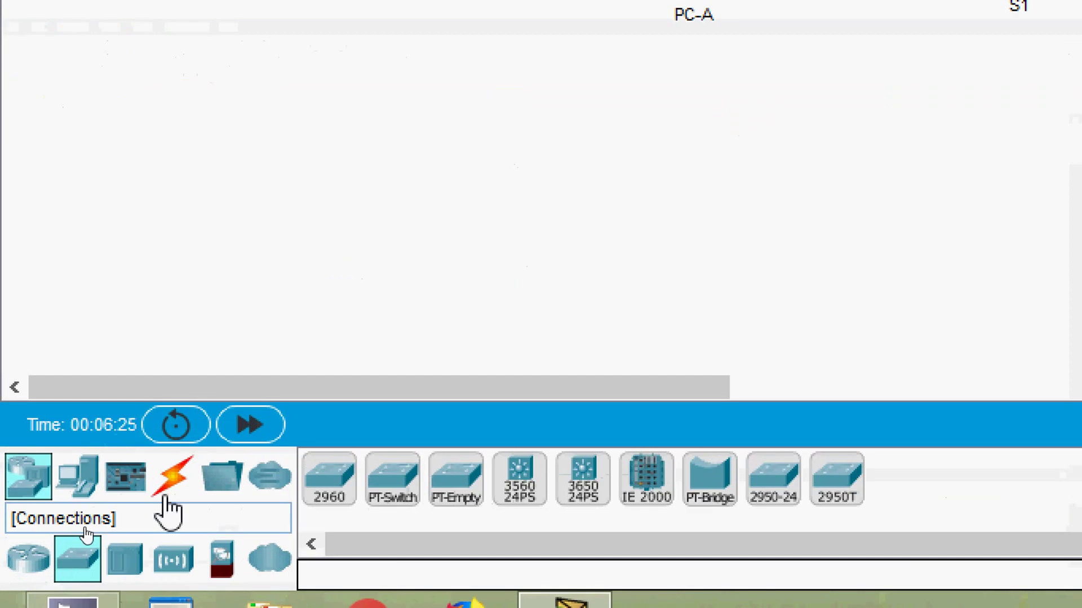
Run a console cable from PC-A's RS 232 port to S1's Console port
click(86, 520)
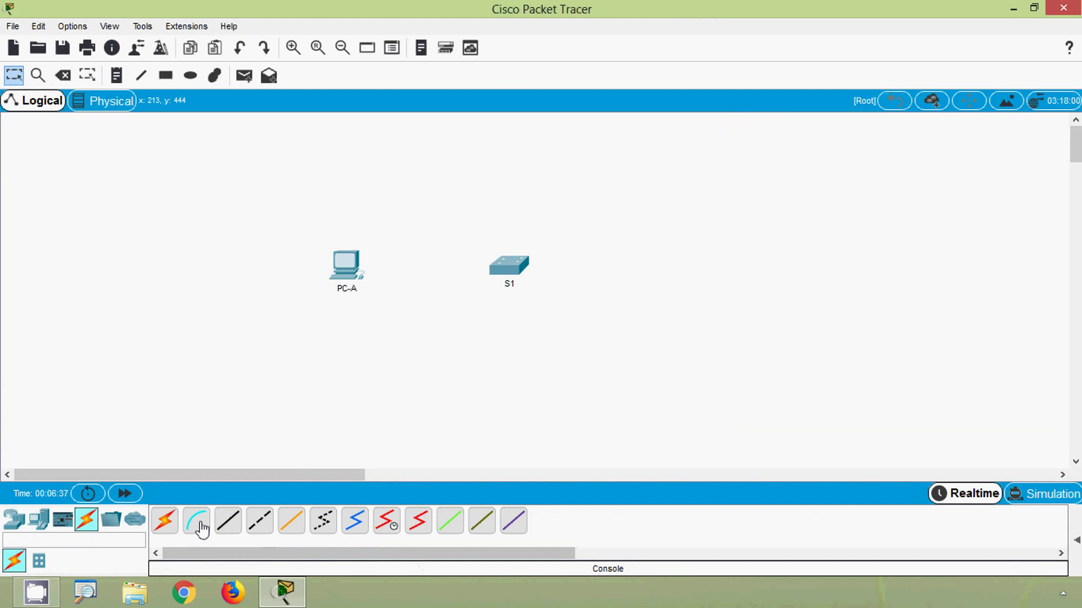
click(201, 527)
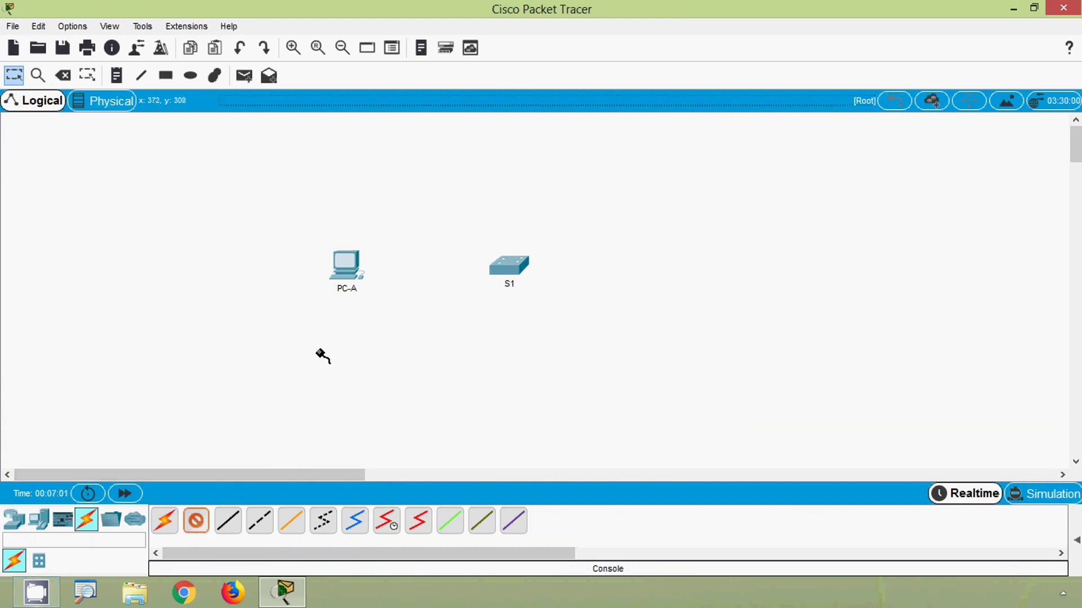
click(341, 262)
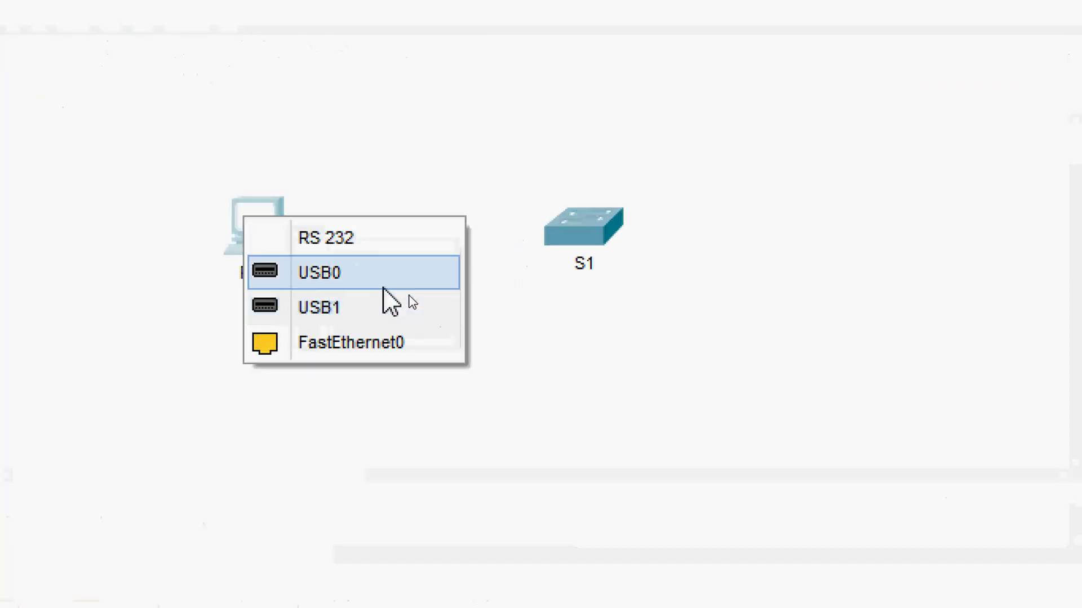
click(361, 248)
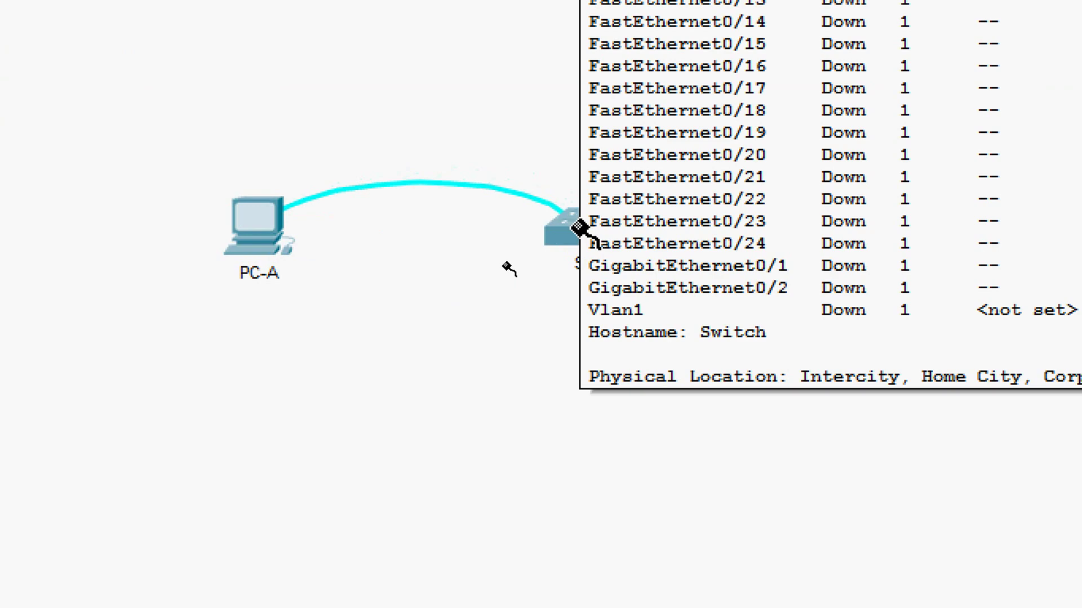
click(585, 232)
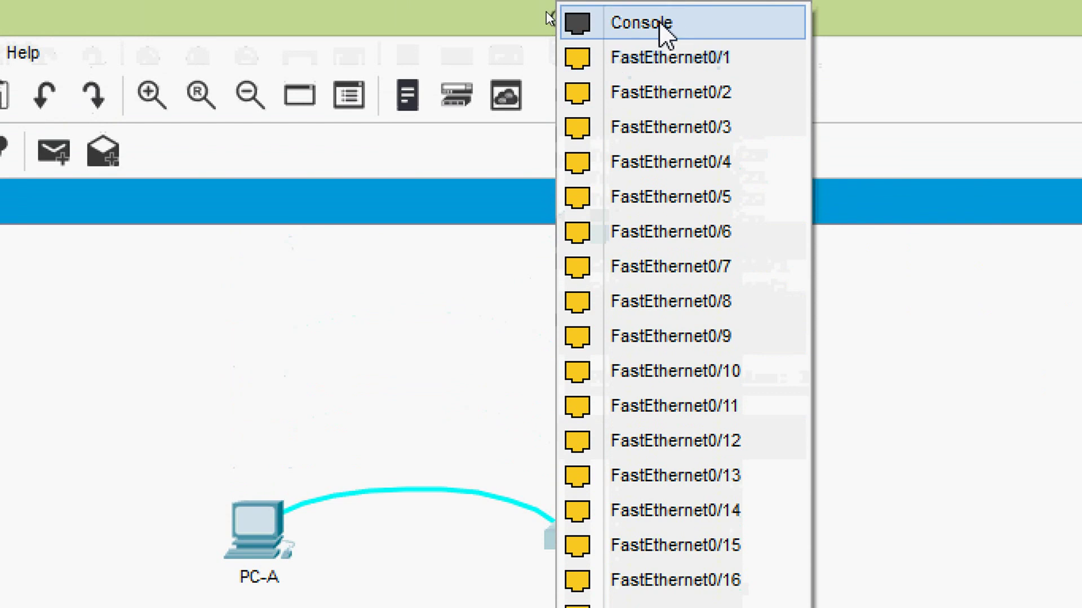
click(667, 34)
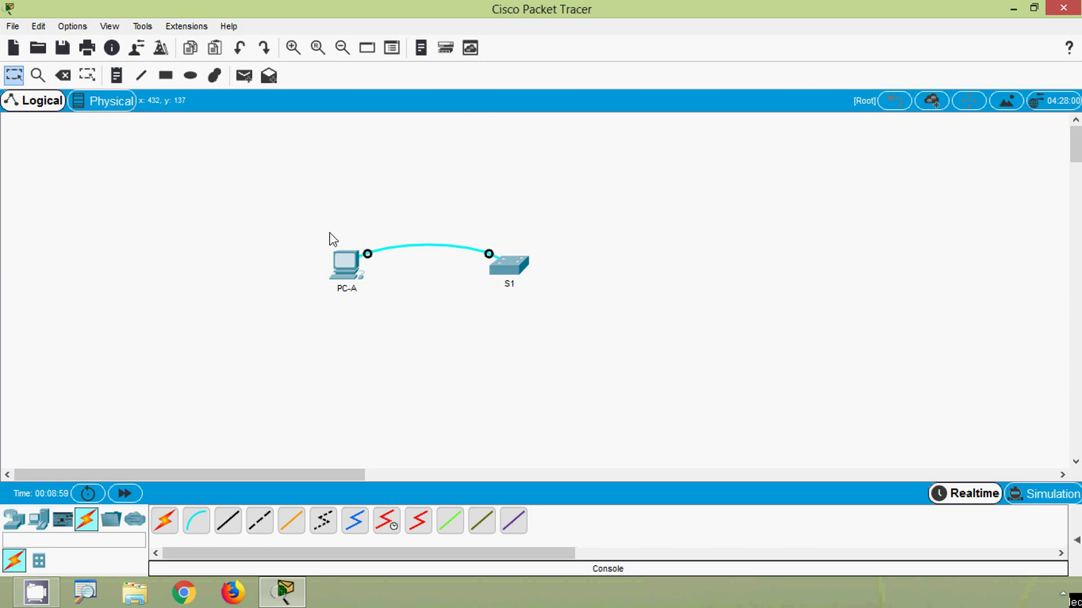
Open PC-A's Desktop Terminal, accepting 9600 baud, 8 data bits, no parity, 1 stop bit
click(347, 269)
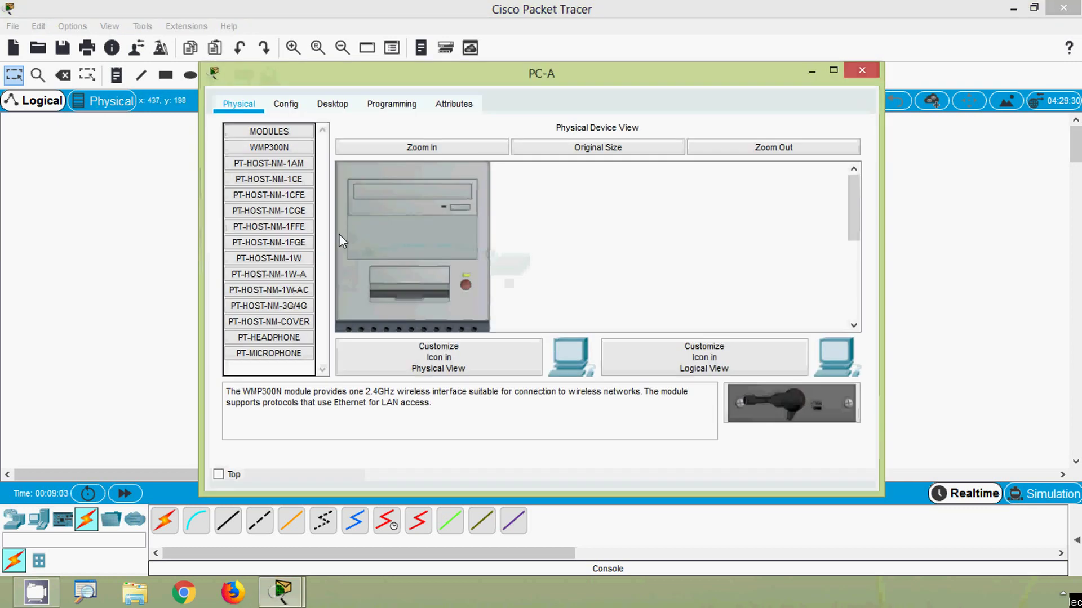
click(338, 105)
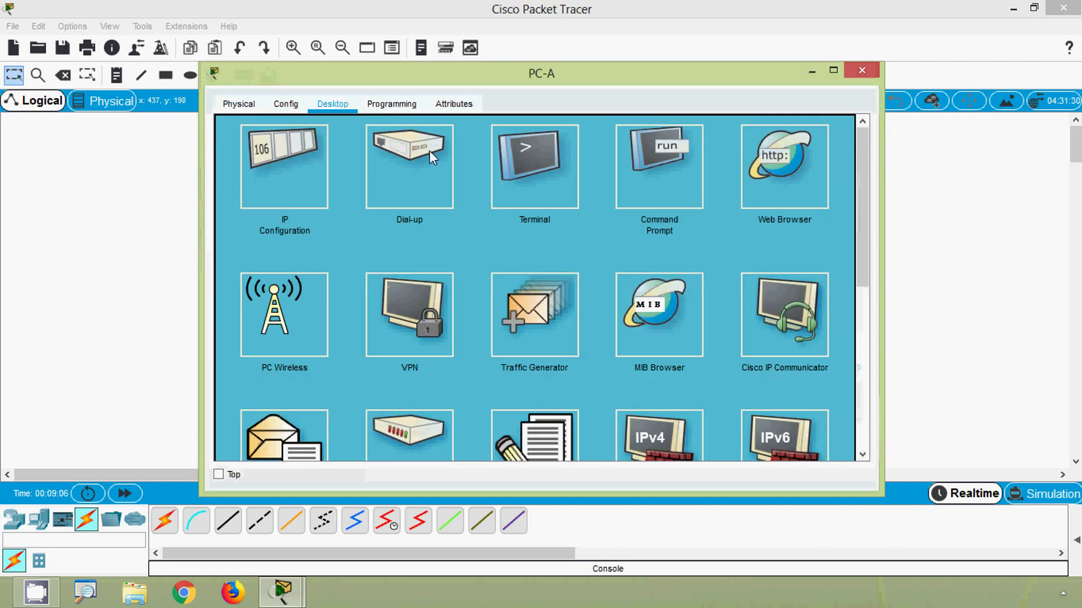
click(525, 189)
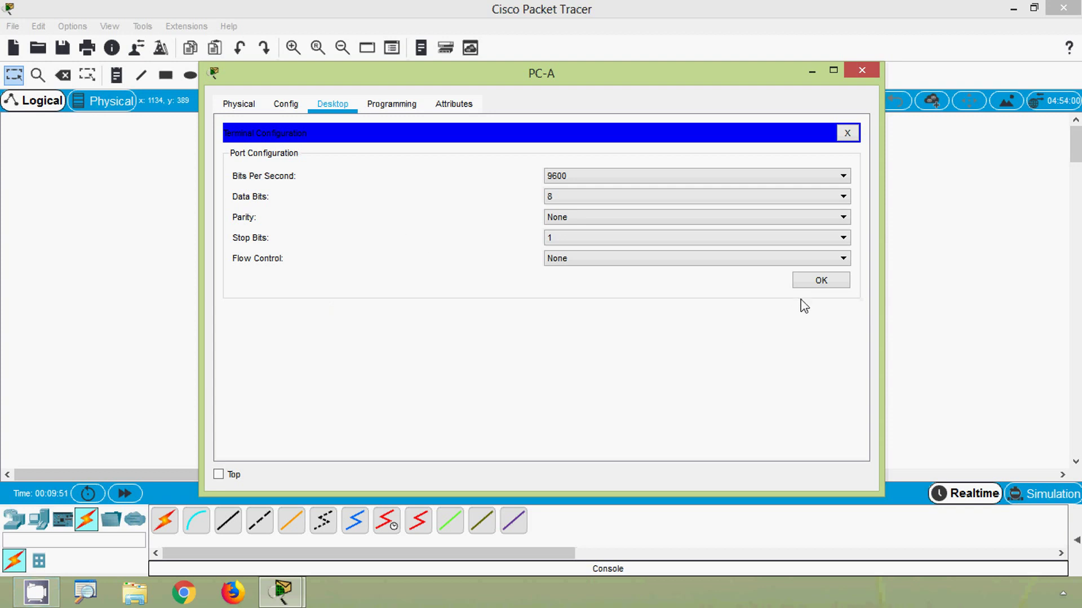
click(814, 282)
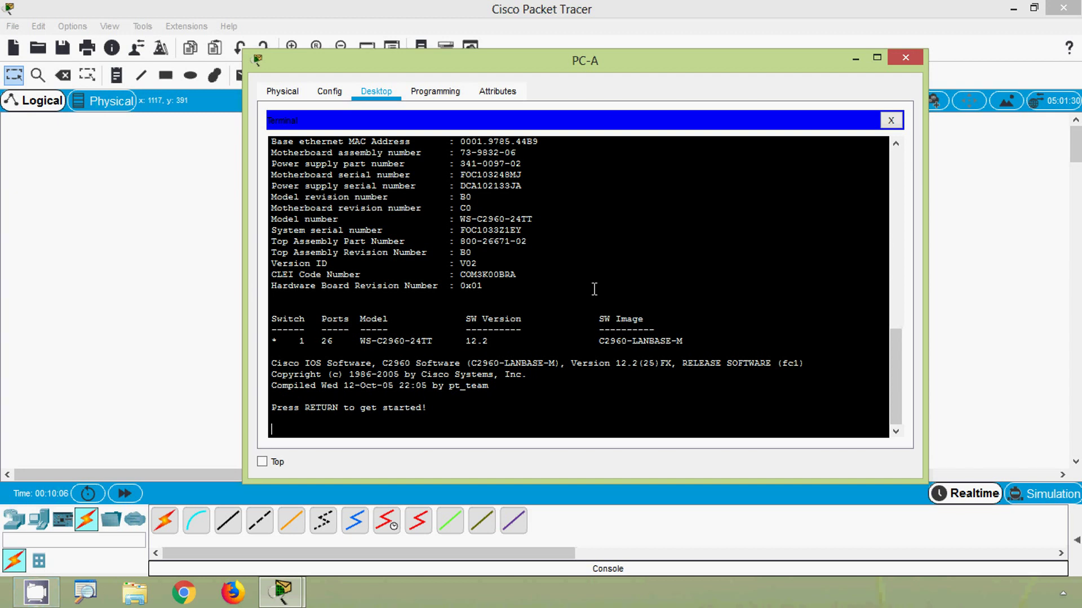
Scroll to the end of S1's boot output and press Enter to get the Switch> prompt
drag(891, 357, 900, 232)
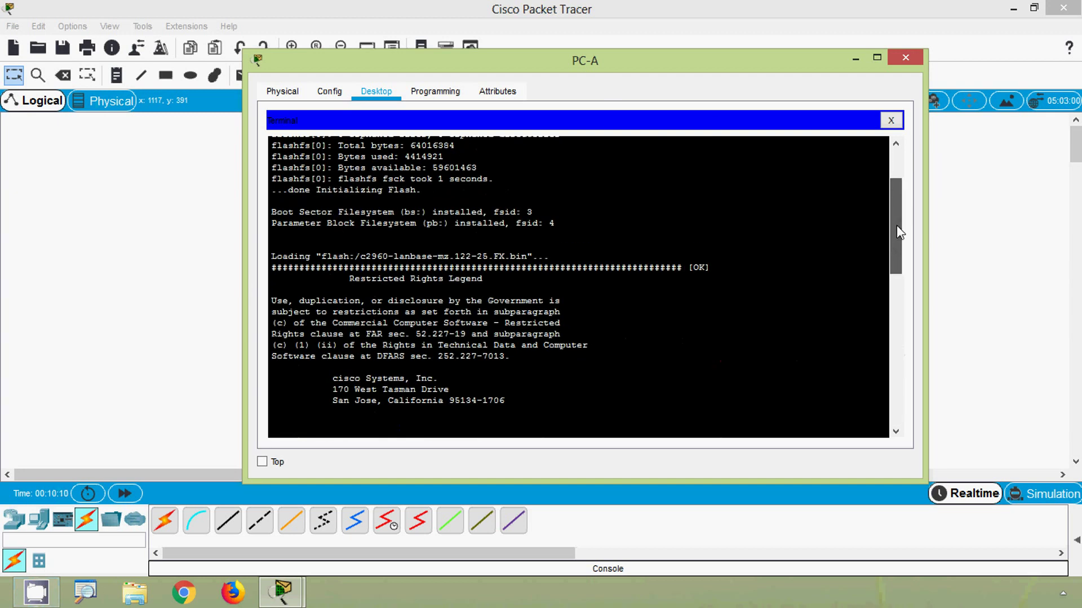
click(894, 384)
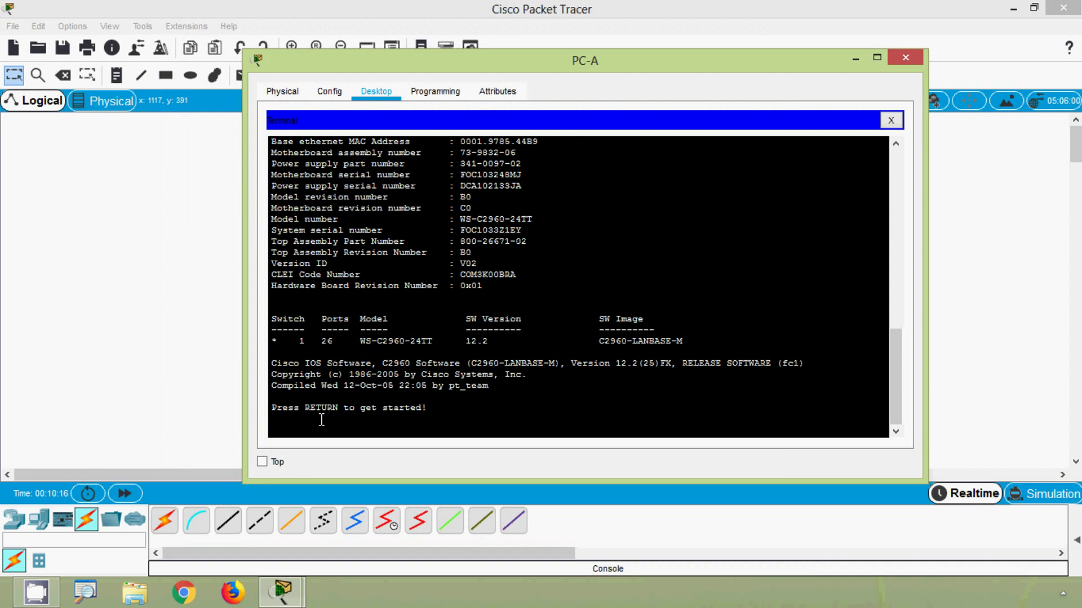
key(Return)
key(Return)
key(Return)
key(Return)
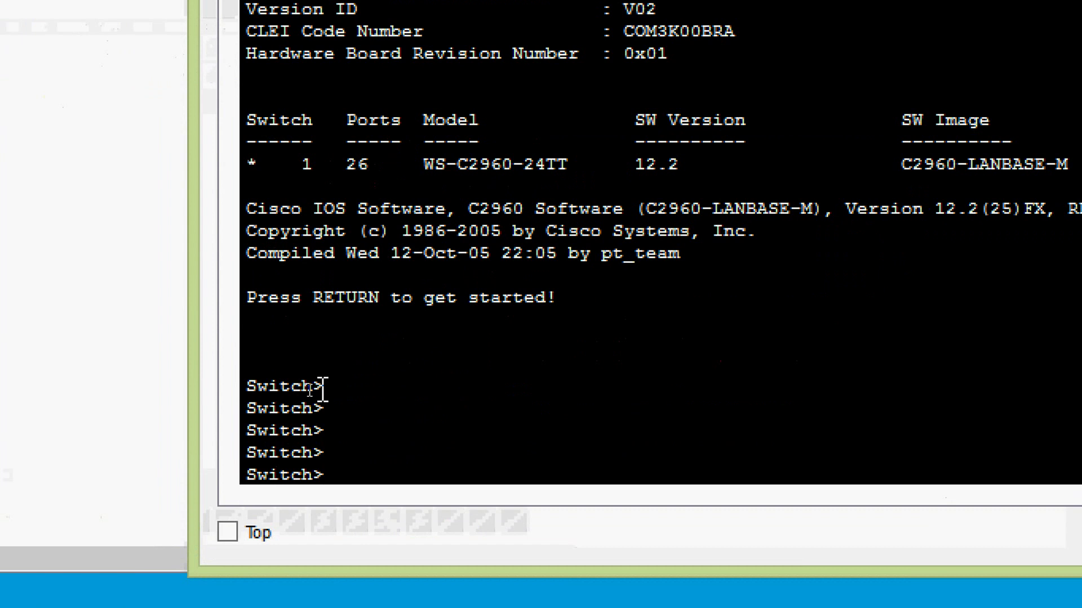
drag(324, 386, 248, 388)
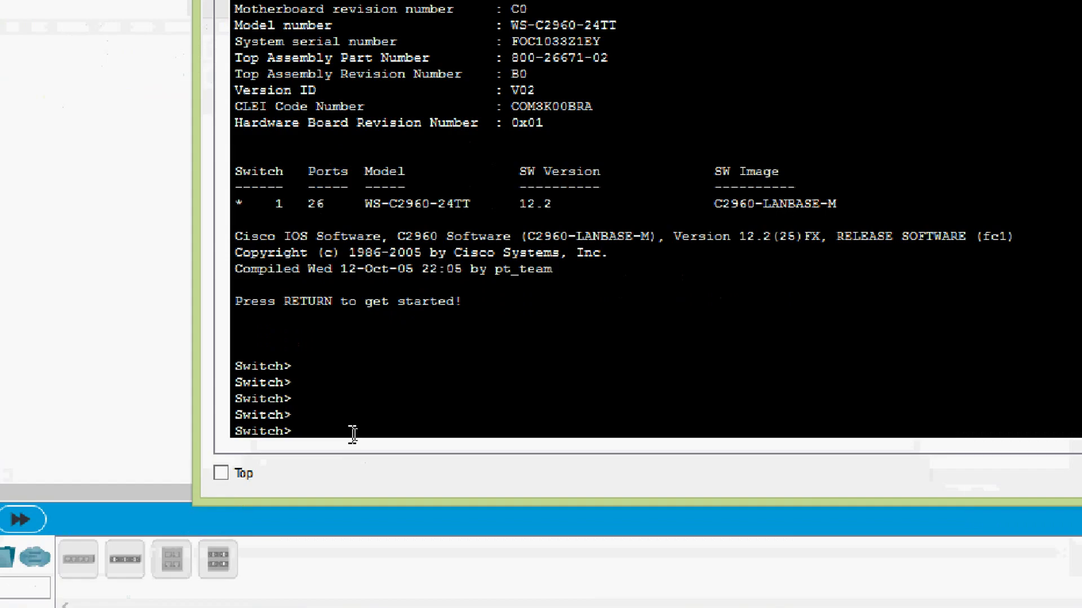
Enter the enable command (ENA + Tab) to reach the Switch# prompt
text(ENA)
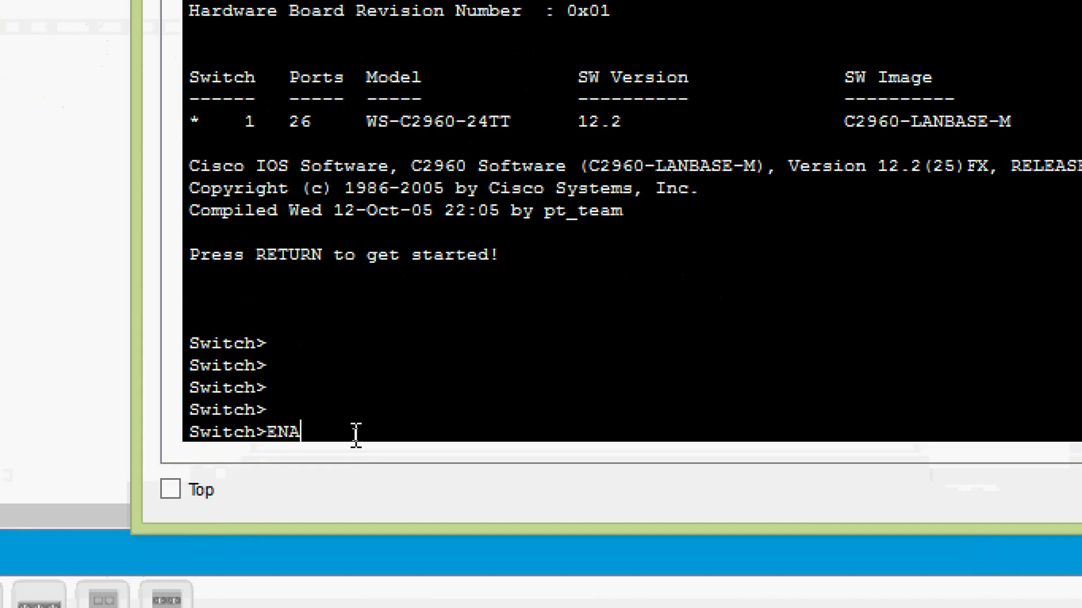
key(Tab)
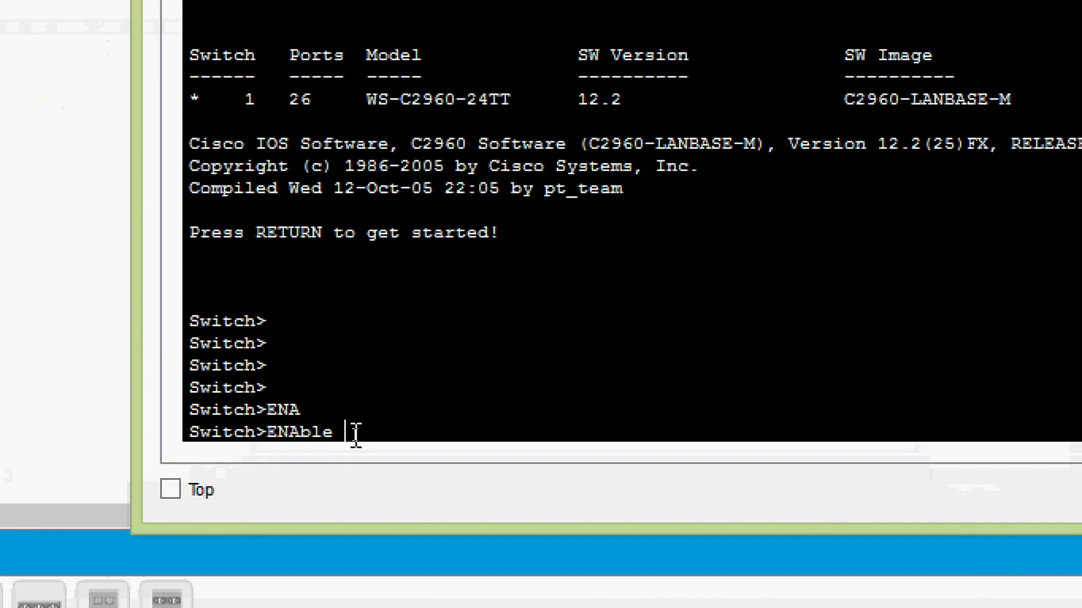
key(Return)
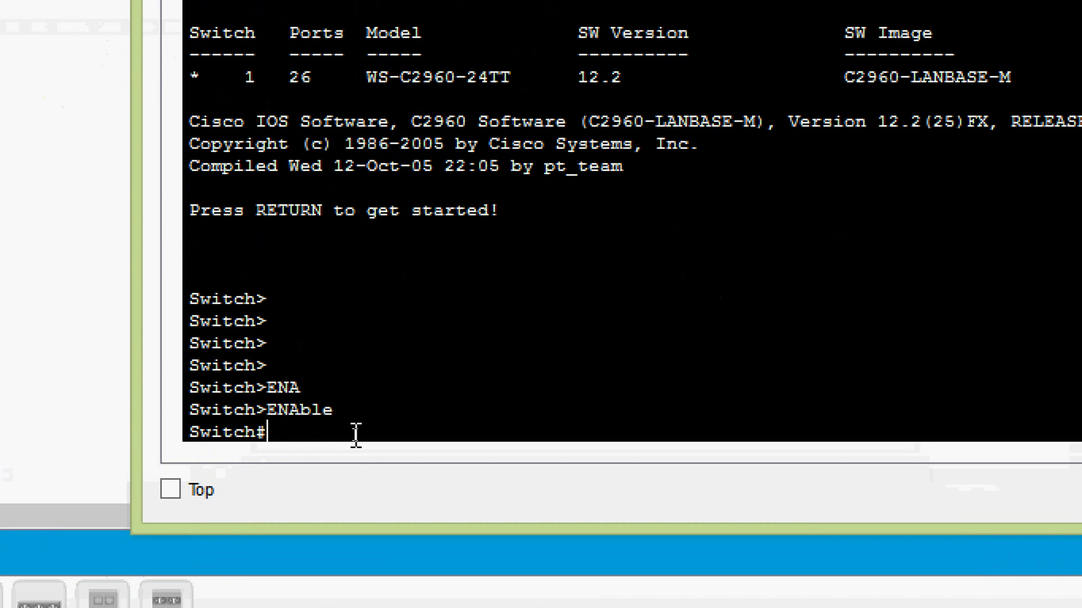
double_click(269, 433)
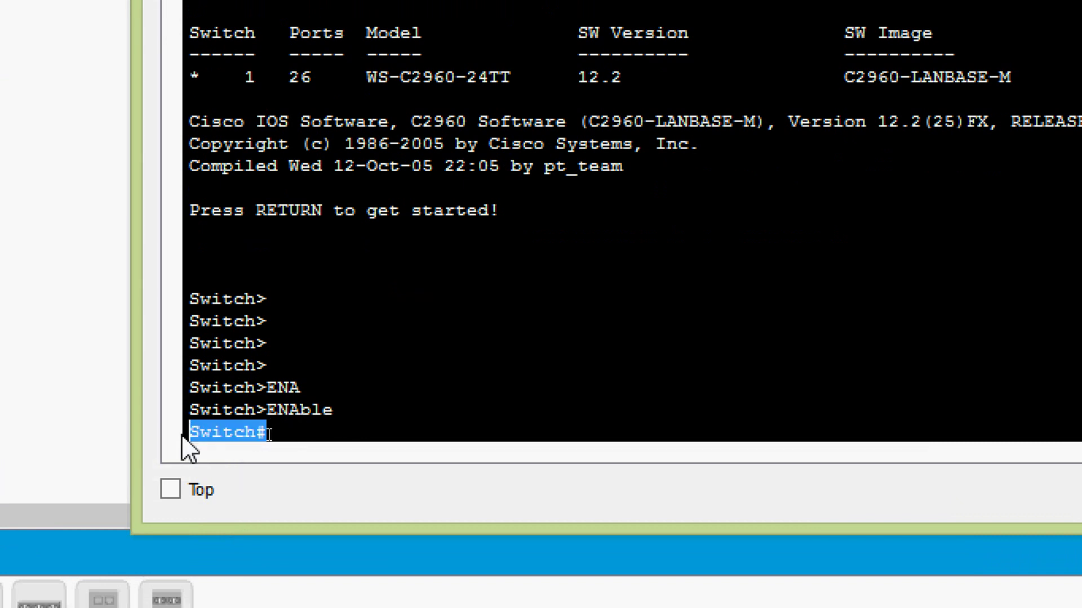
click(284, 435)
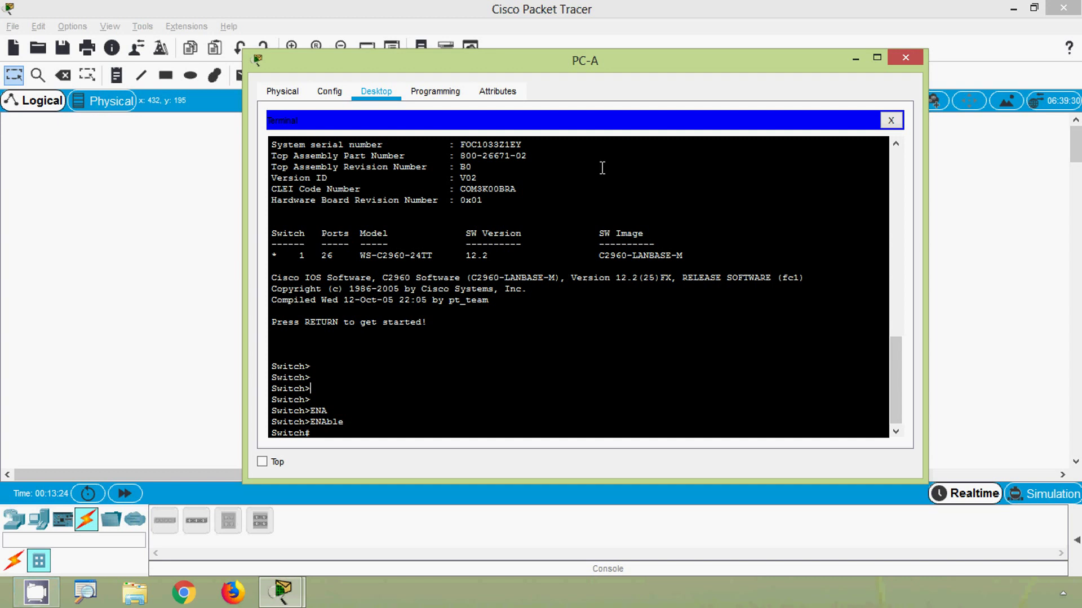
Close PC-A's terminal window and place a second PC, PC1, to the right of S1
click(902, 63)
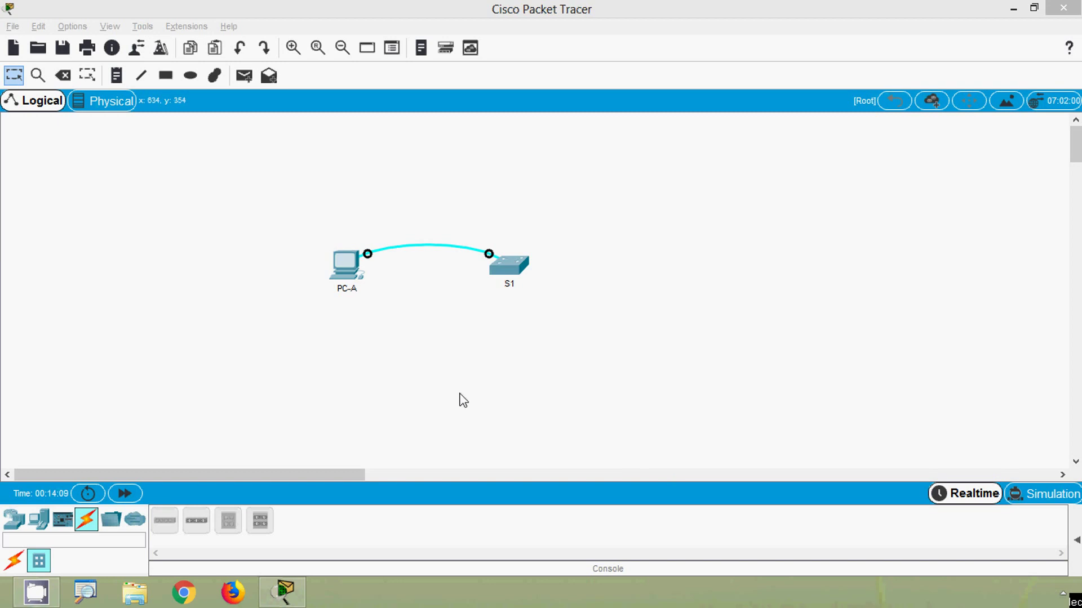
click(35, 525)
click(164, 521)
click(662, 262)
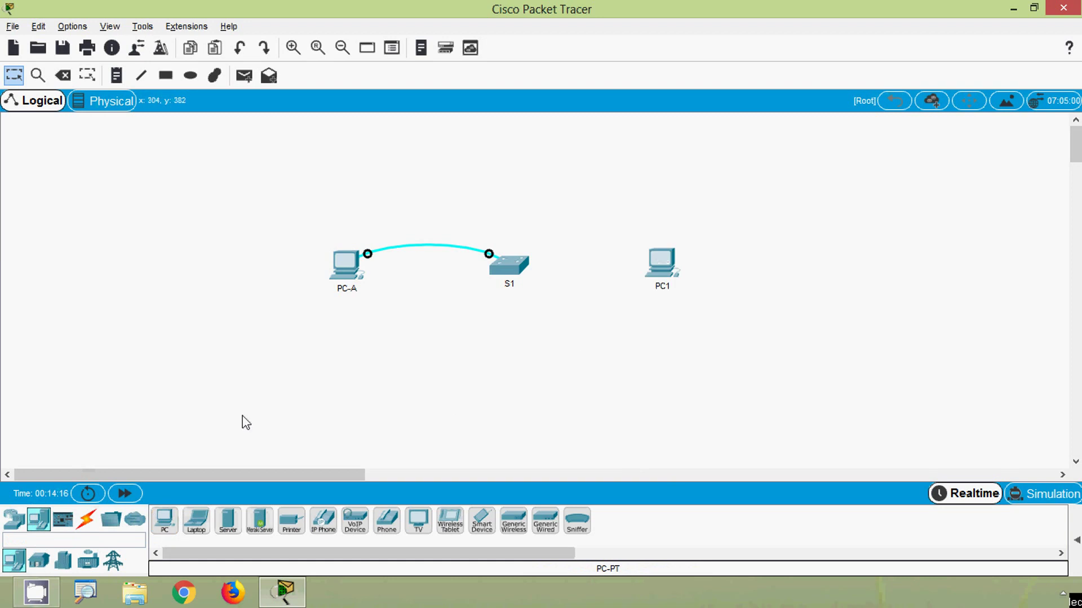
Drag a 2911 router, Router0, onto the canvas to the right of PC1
click(18, 525)
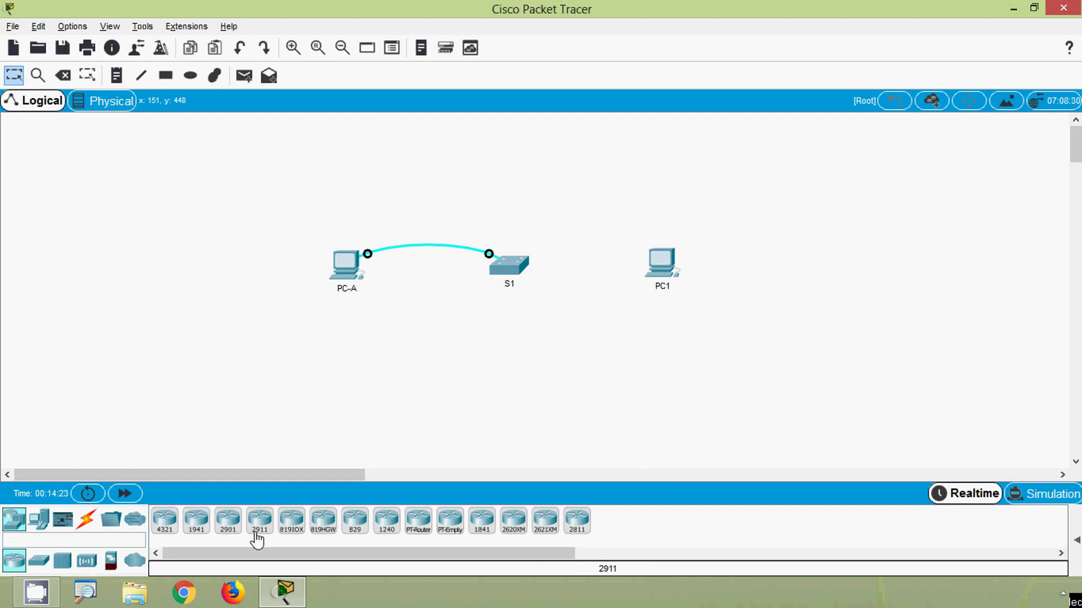
drag(257, 534, 822, 264)
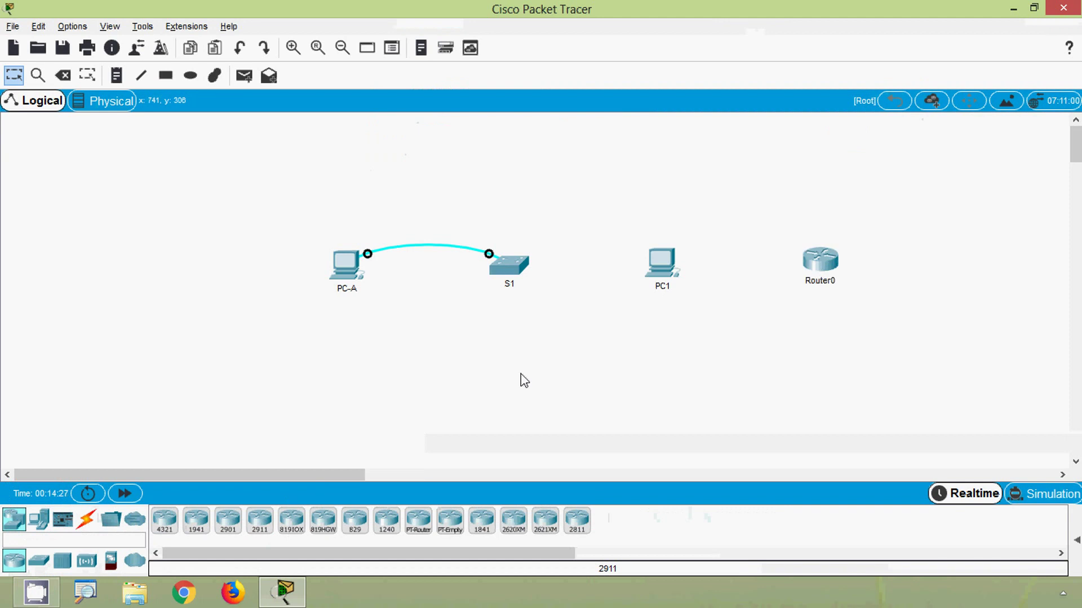
click(88, 521)
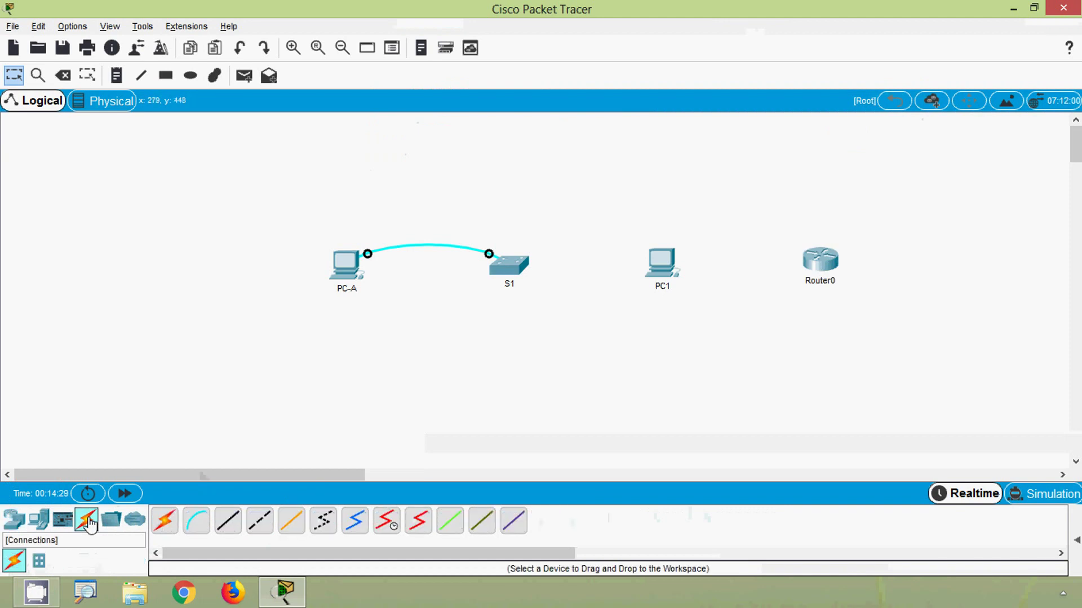
Run a console cable from PC1's RS 232 port to Router0's Console port
click(197, 530)
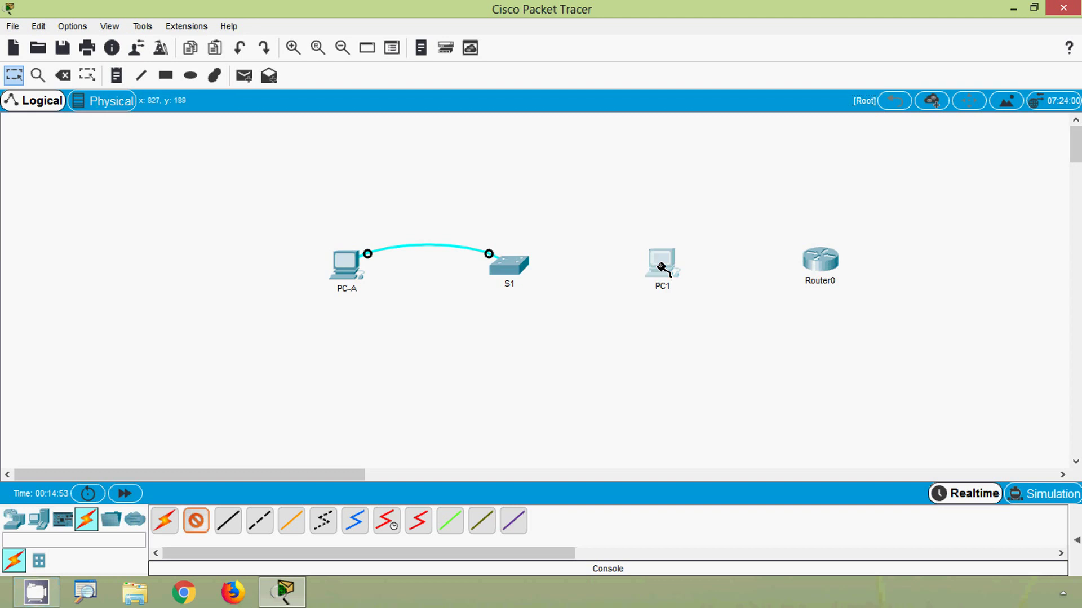
click(658, 264)
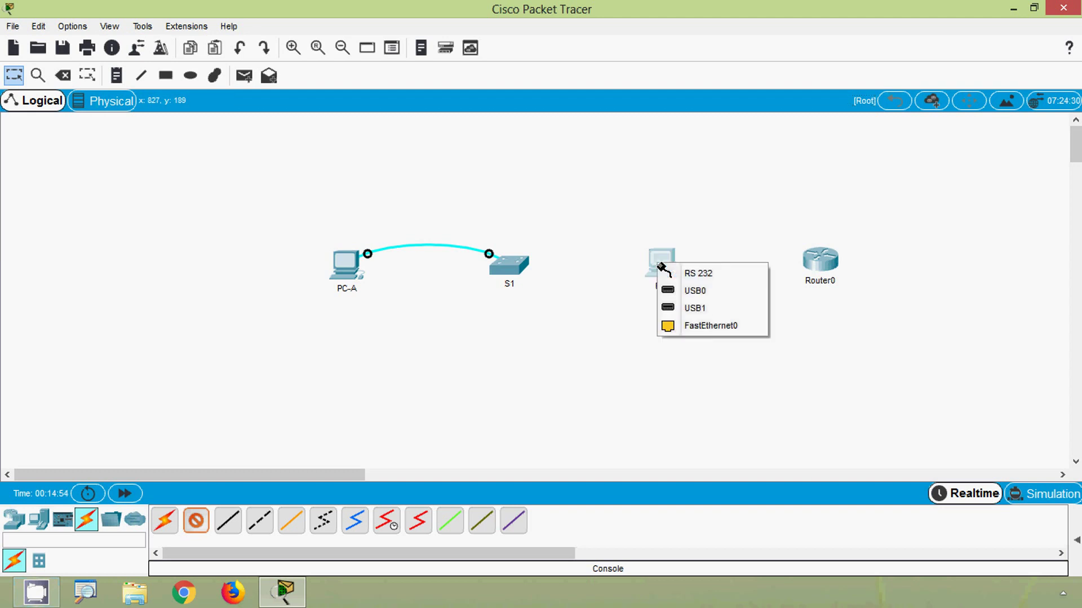
click(704, 273)
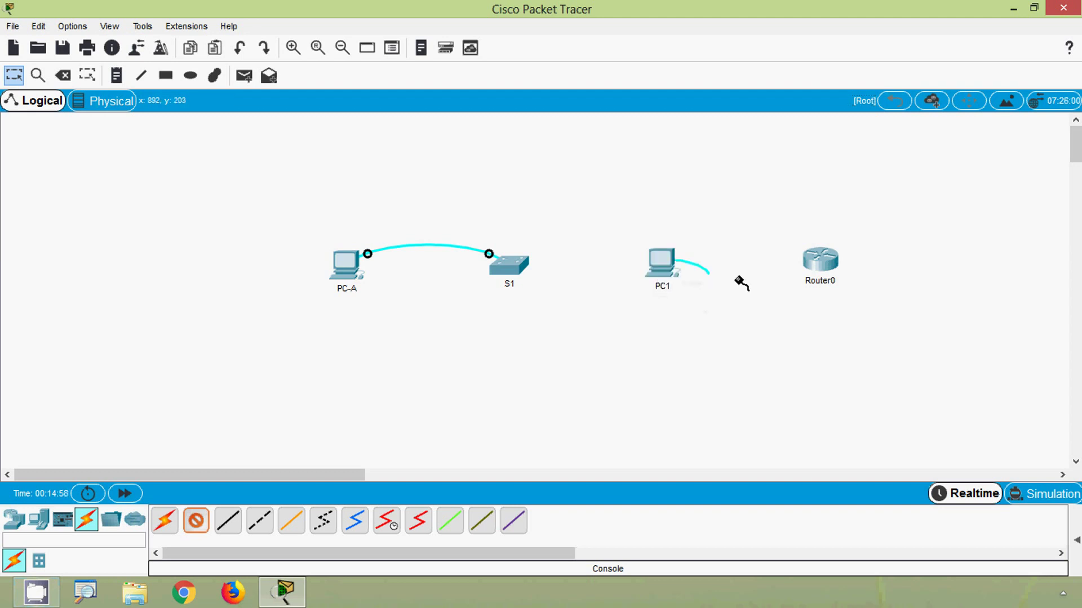
click(820, 263)
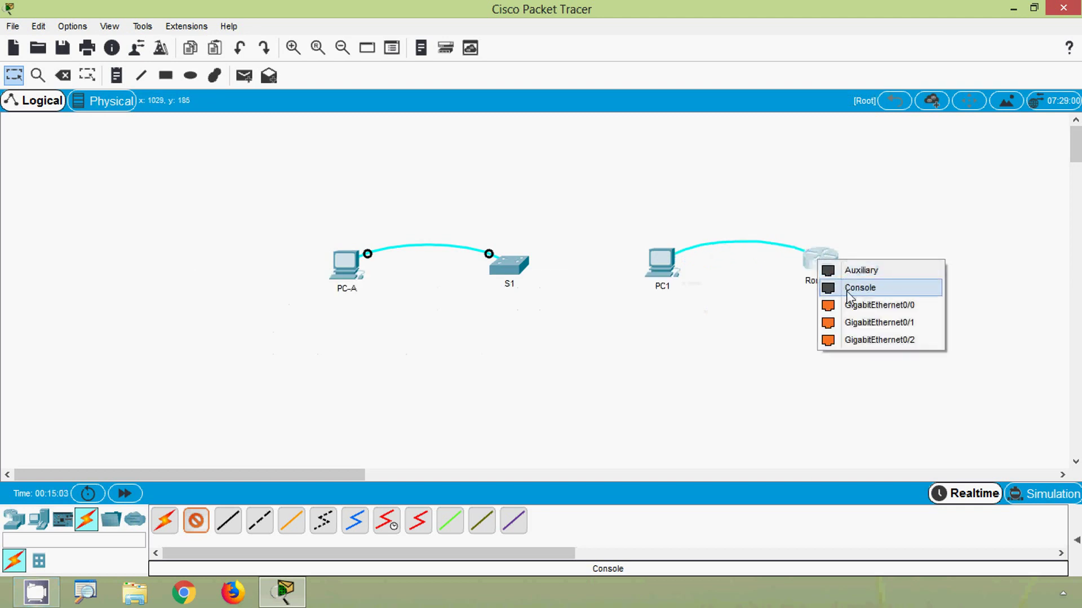
click(890, 290)
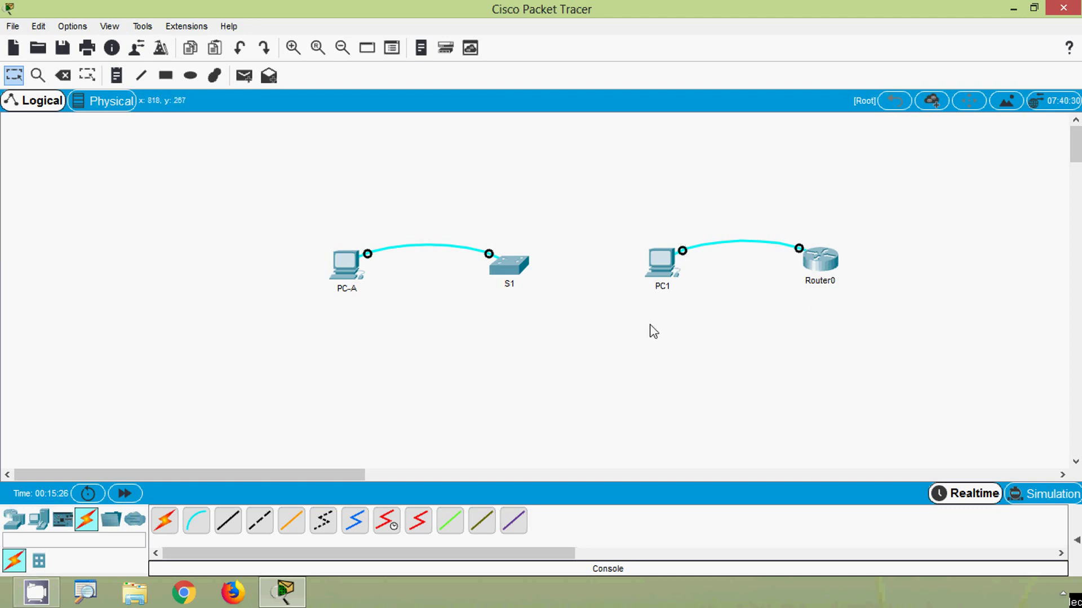
Open PC1's Desktop Terminal with default port settings to show Router0's boot output
click(661, 270)
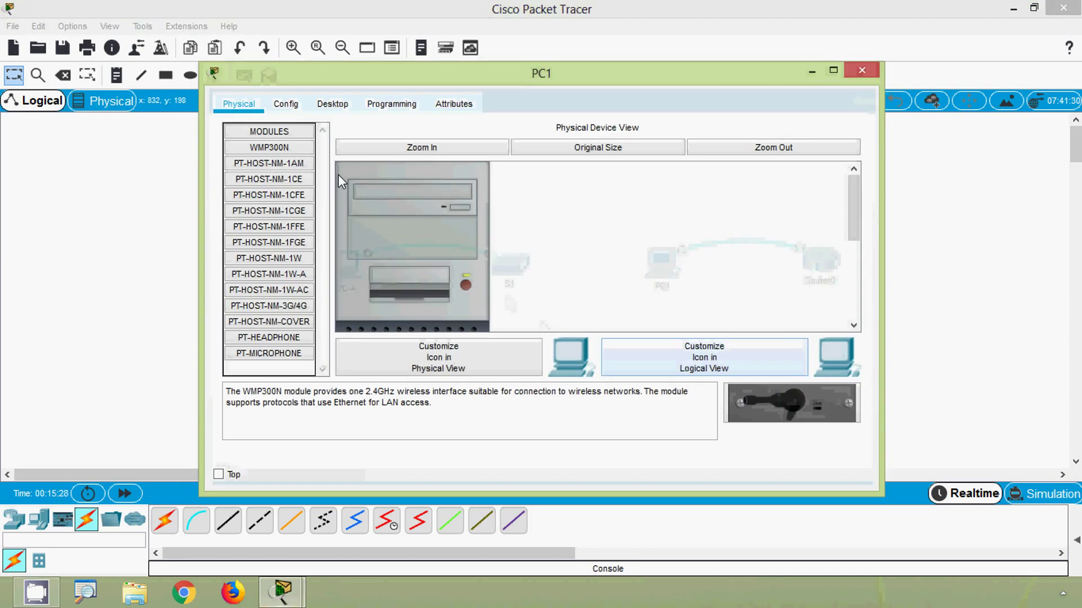
click(333, 105)
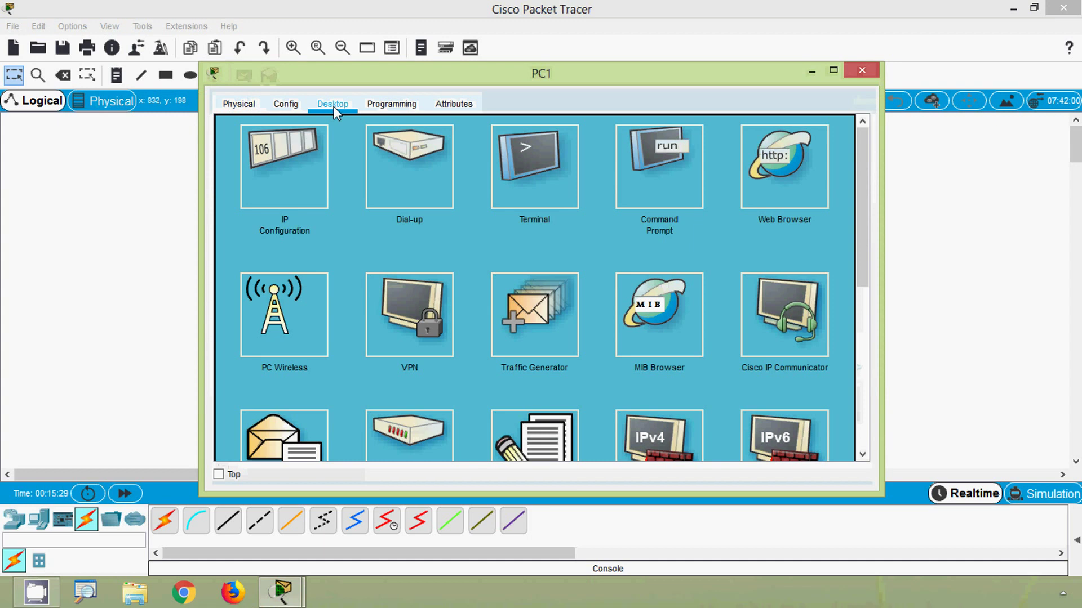
click(526, 196)
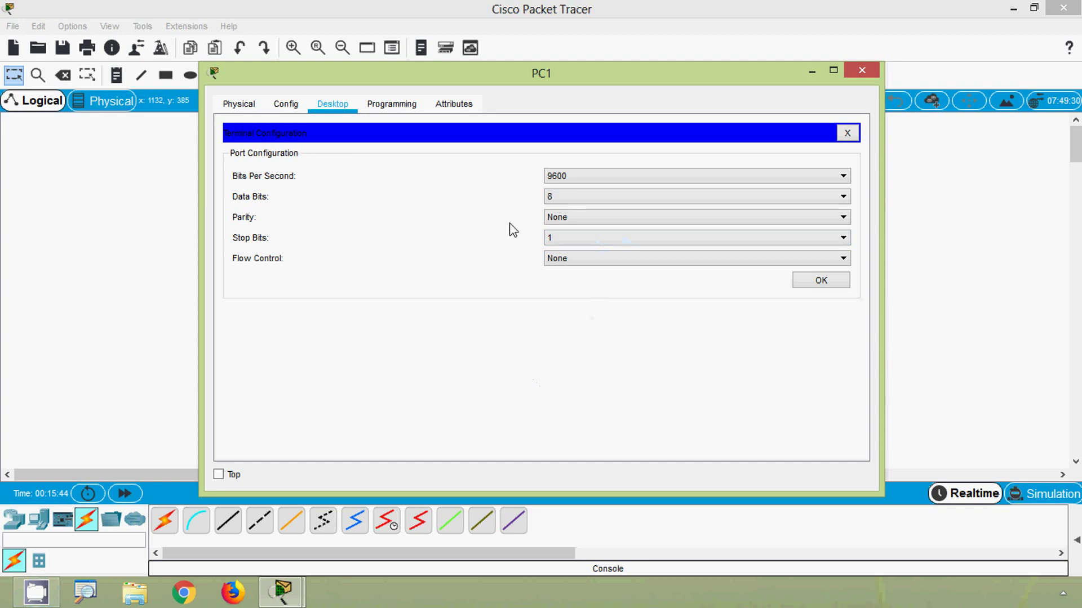
click(809, 281)
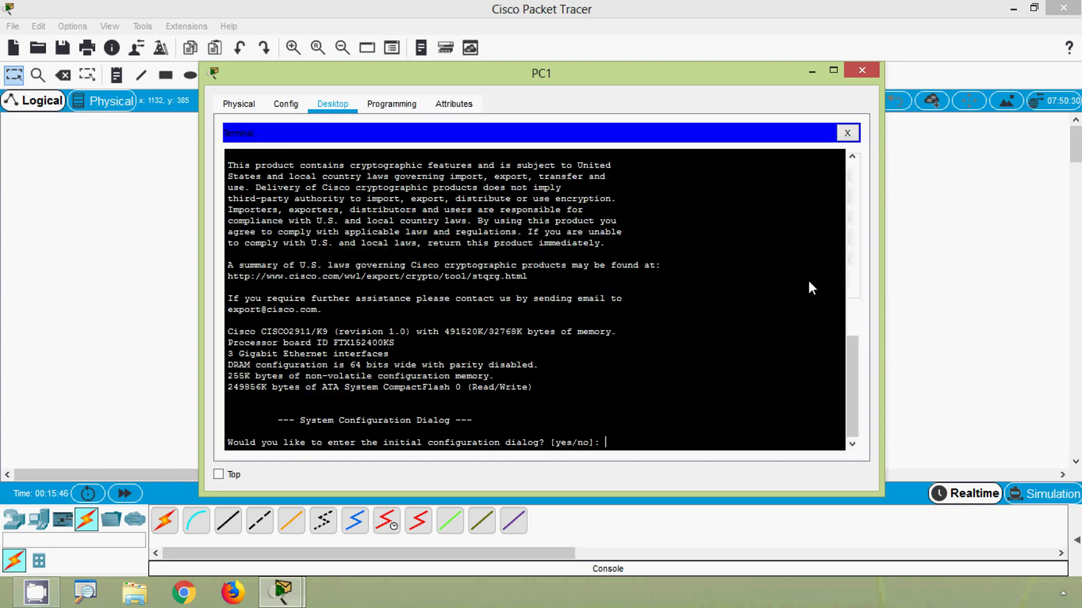
drag(611, 84, 665, 49)
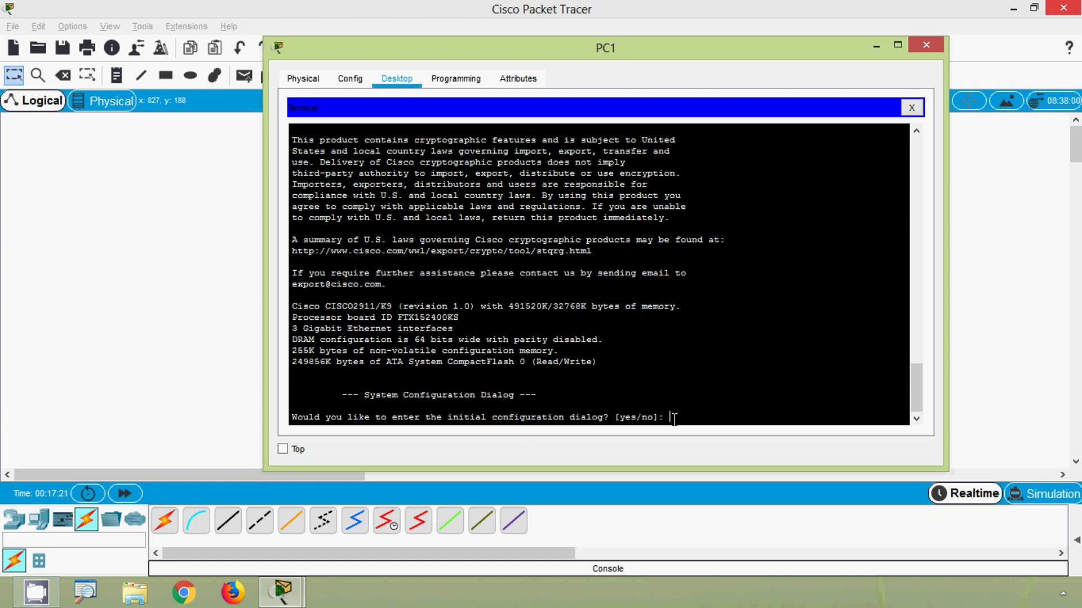
Answer 'no' to Router0's setup dialog, reach the Router> prompt, and close PC1's window
text(no)
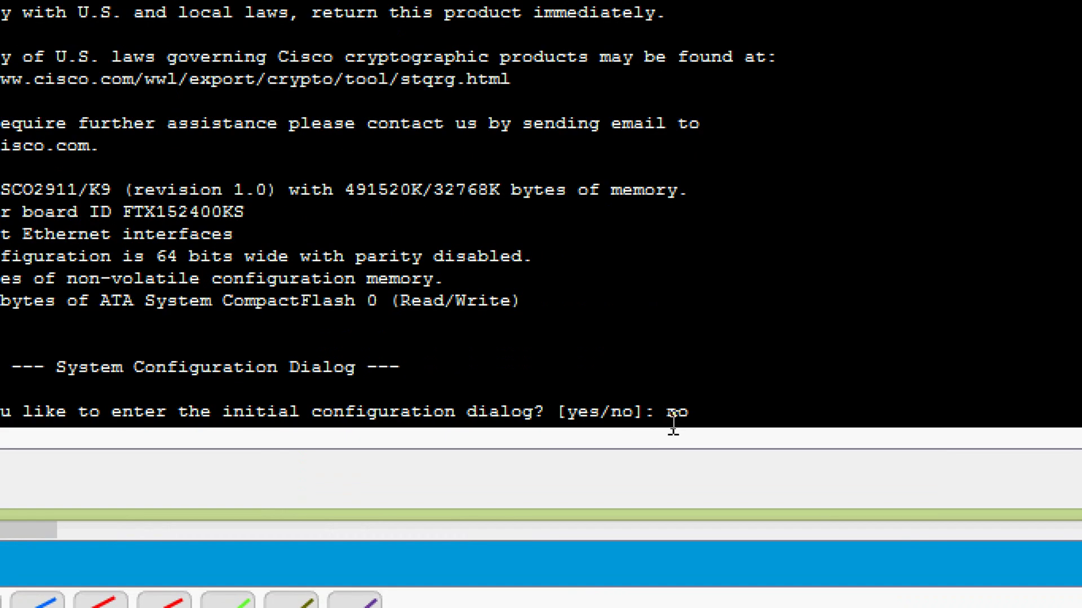
key(Return)
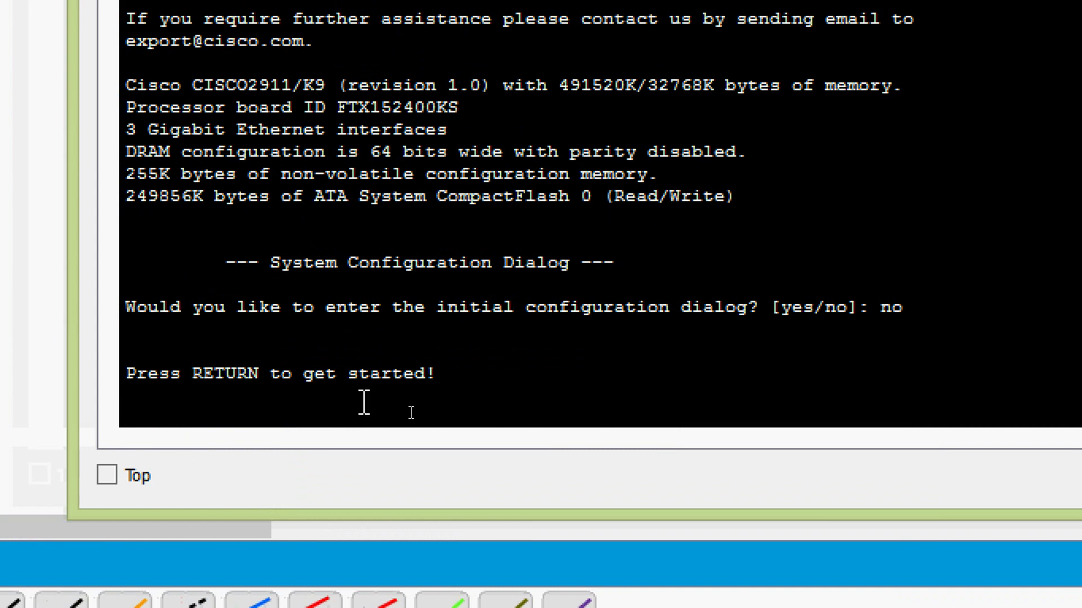
key(Return)
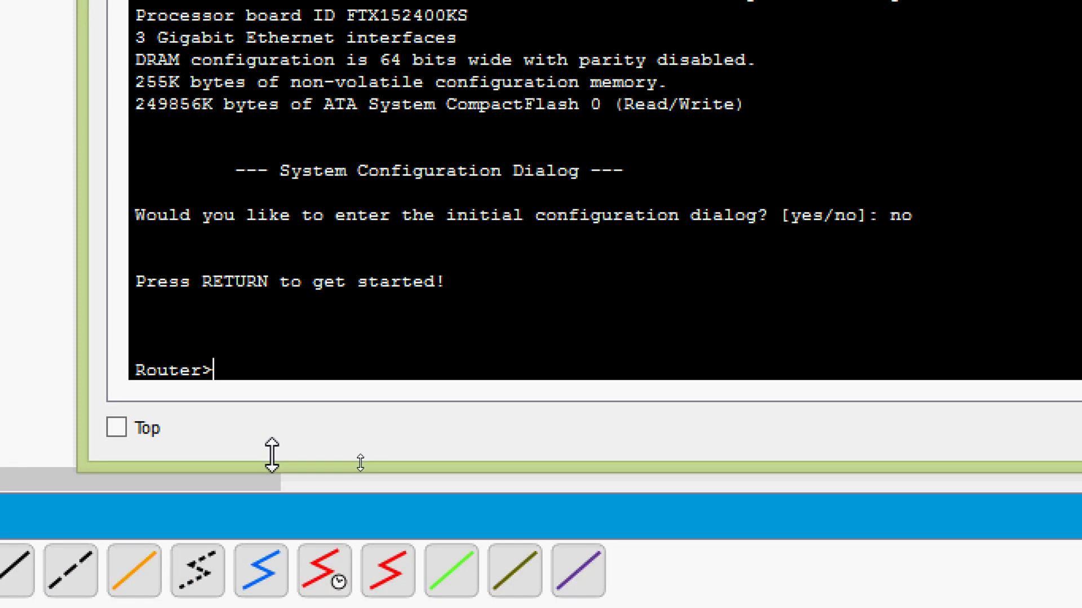
click(181, 408)
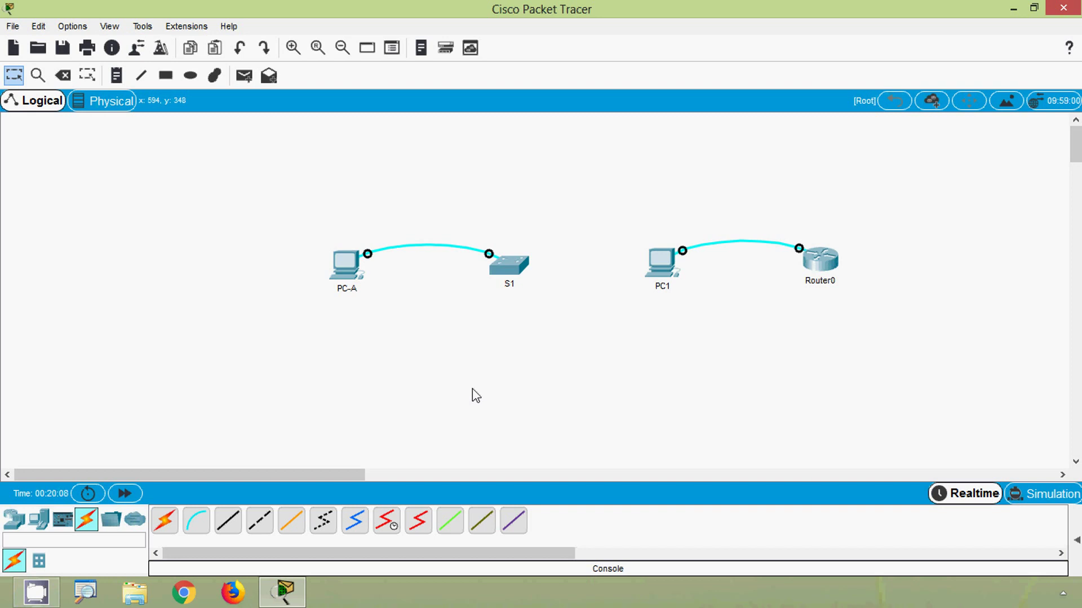
key(alt)
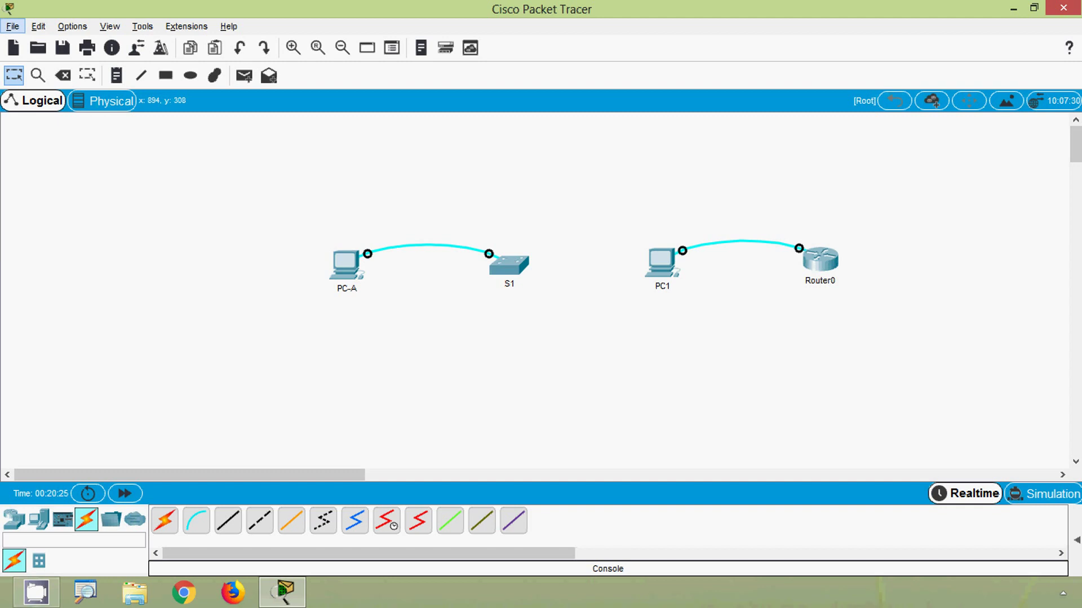